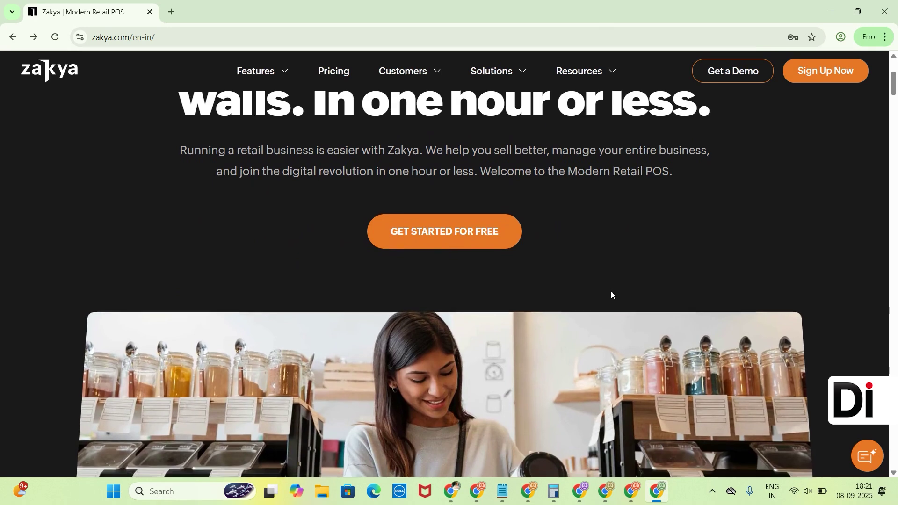
# Scroll down through the Zakya homepage to review its content
pyautogui.scroll(-3, 611, 291)
pyautogui.scroll(-3, 611, 291)
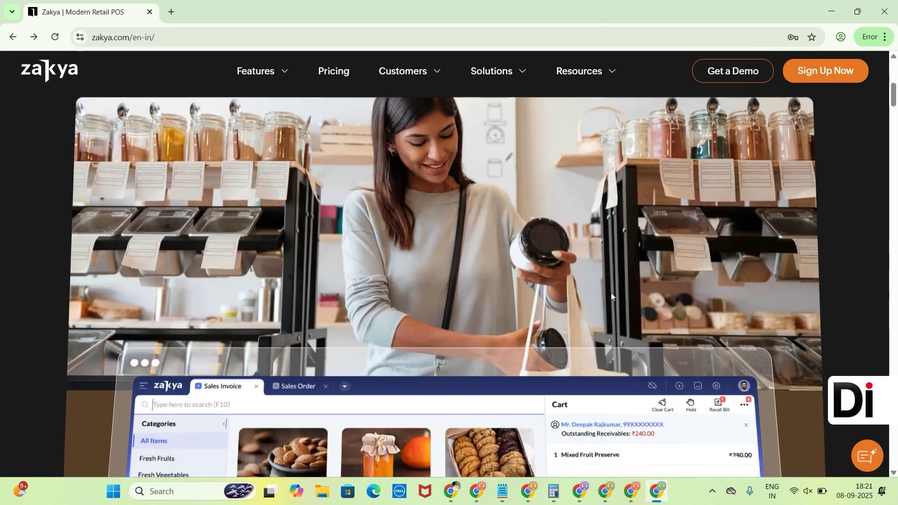
pyautogui.scroll(-2, 611, 291)
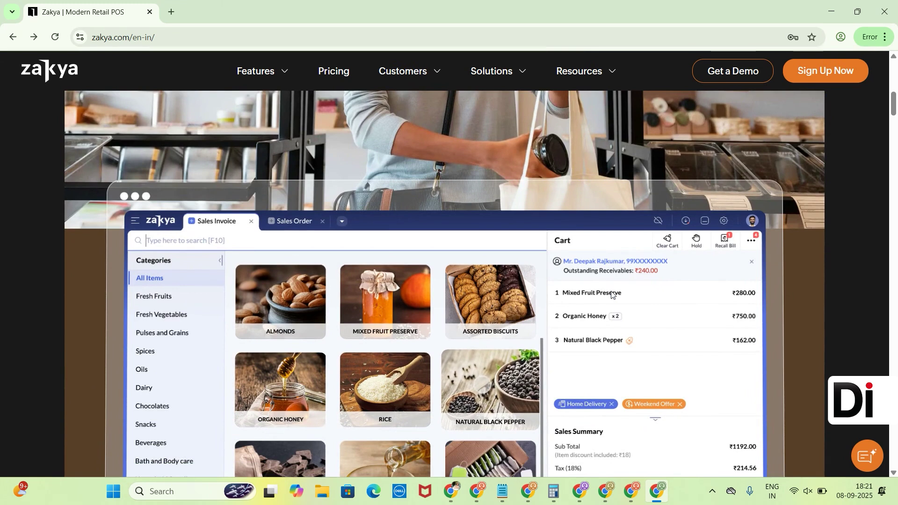
pyautogui.scroll(-2, 611, 293)
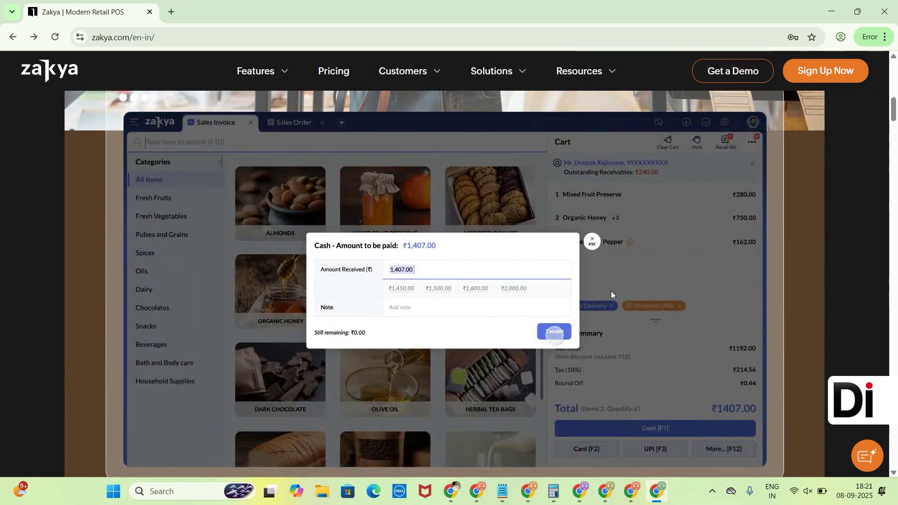
pyautogui.scroll(-3, 611, 291)
pyautogui.scroll(-7, 611, 291)
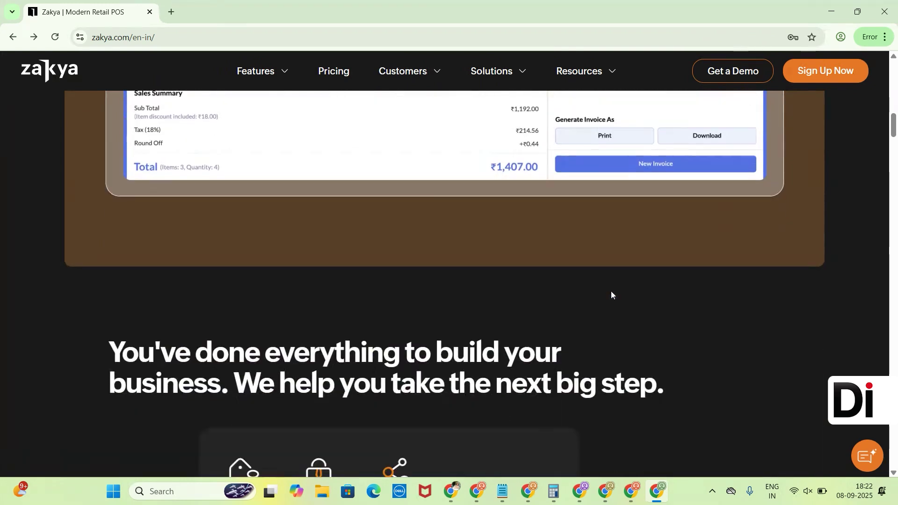
pyautogui.scroll(-2, 611, 294)
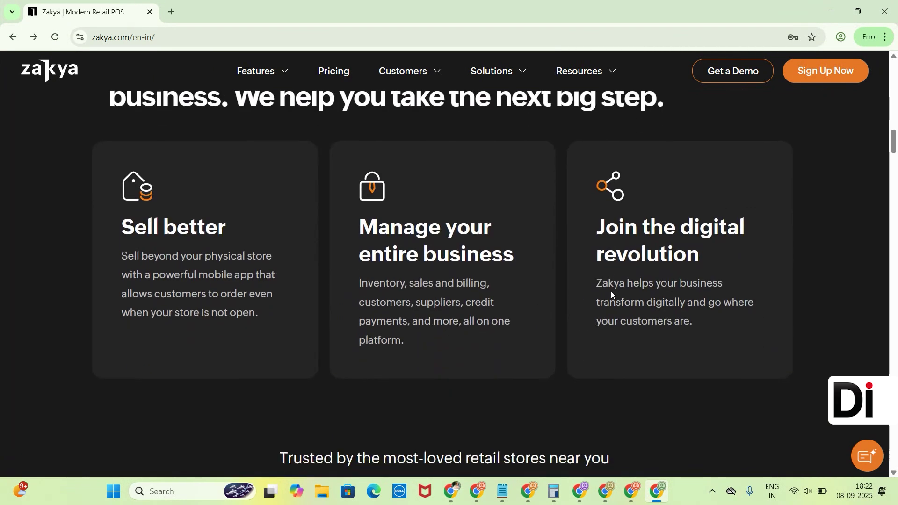
pyautogui.scroll(-4, 612, 294)
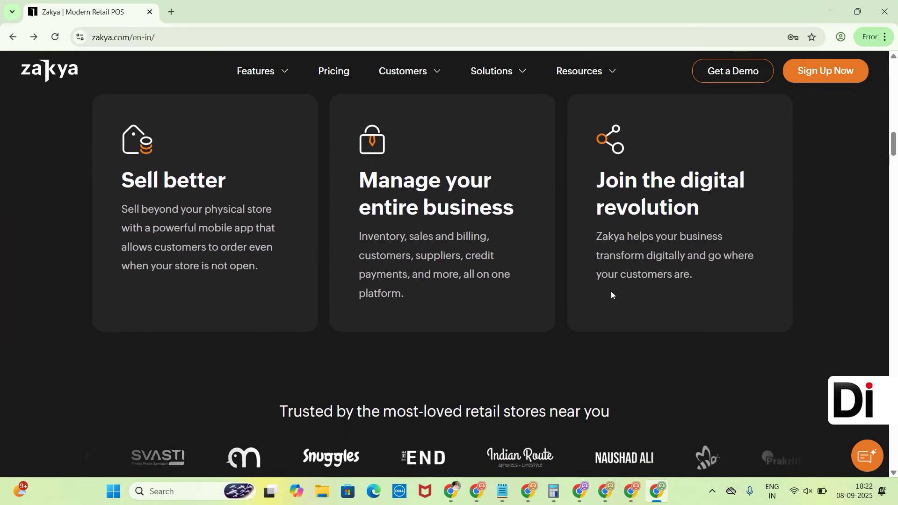
pyautogui.scroll(-6, 611, 294)
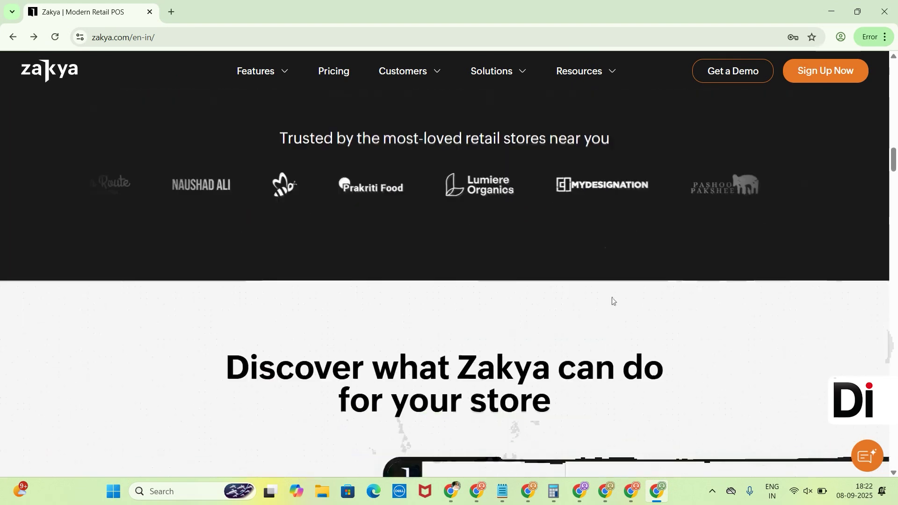
pyautogui.scroll(-5, 614, 298)
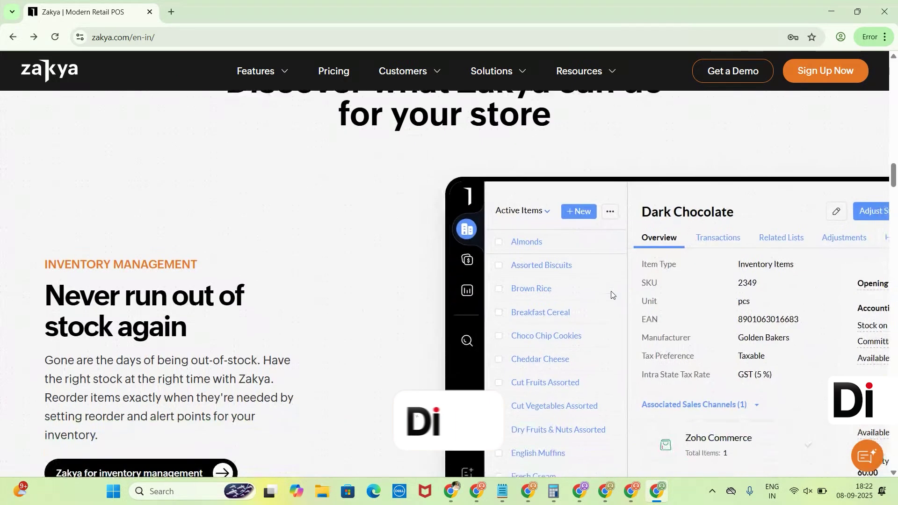
pyautogui.scroll(-3, 612, 294)
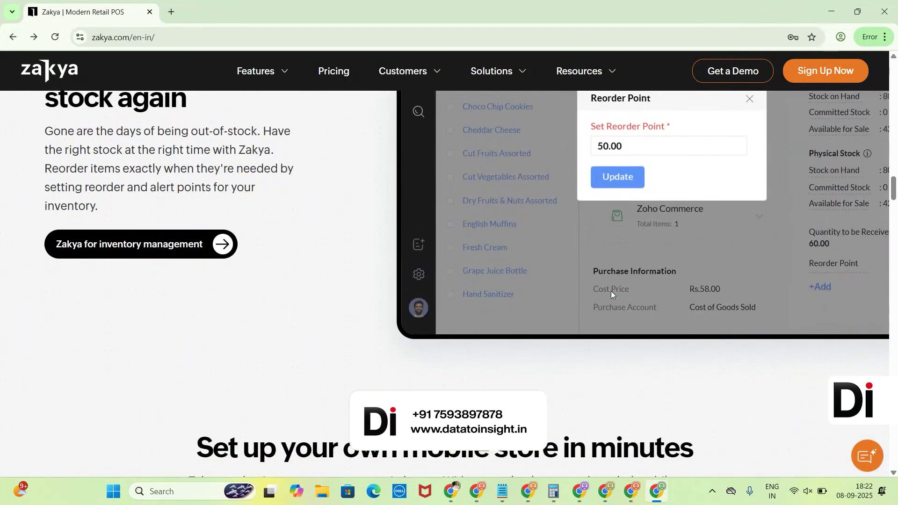
pyautogui.scroll(-3, 611, 294)
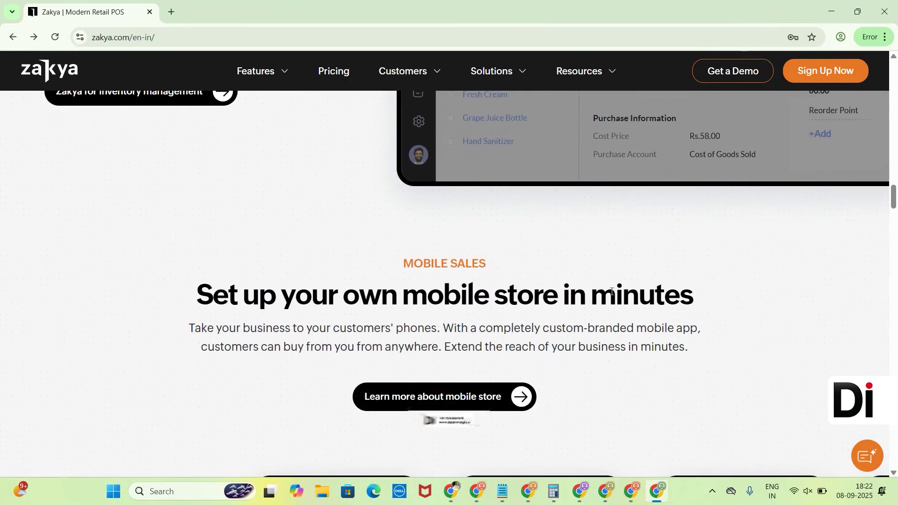
pyautogui.scroll(-3, 611, 291)
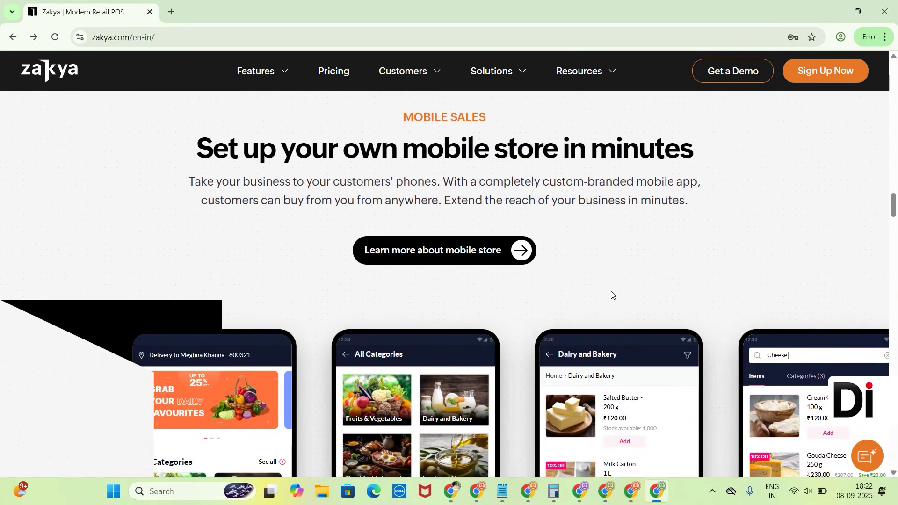
pyautogui.scroll(-3, 612, 294)
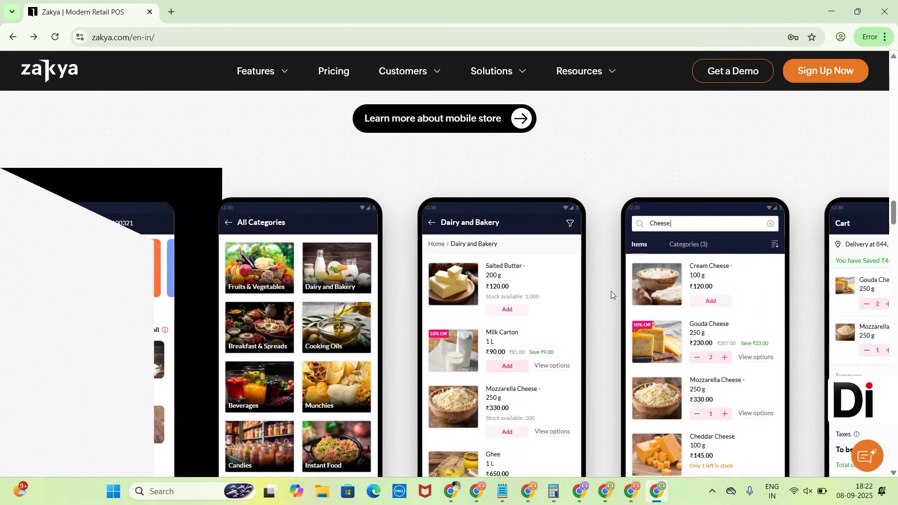
pyautogui.scroll(-2, 611, 291)
pyautogui.scroll(-3, 612, 294)
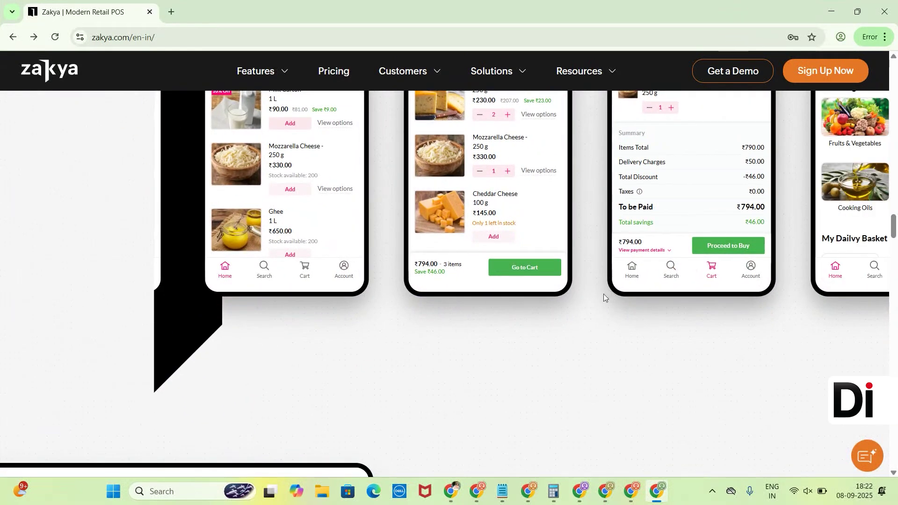
# Back at the top of the homepage, open the Sign Up Now free-trial page
pyautogui.click(190, 34)
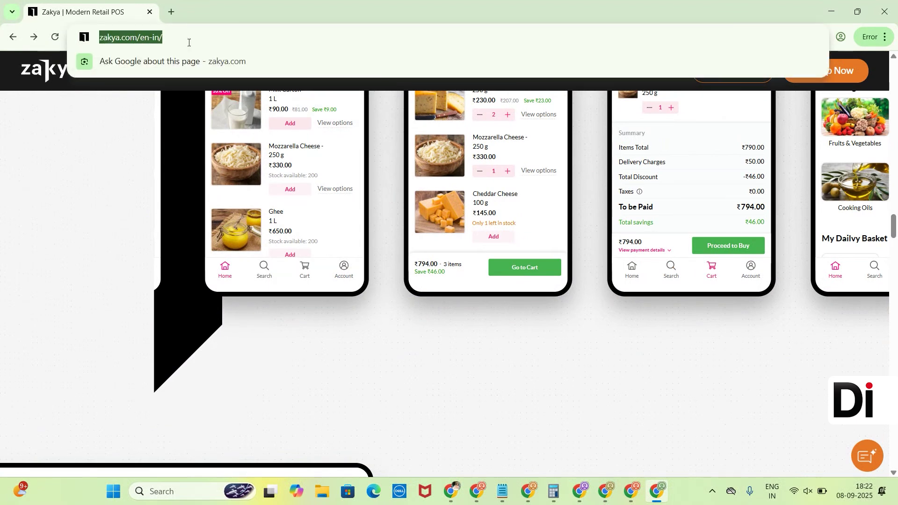
pyautogui.scroll(15, 198, 223)
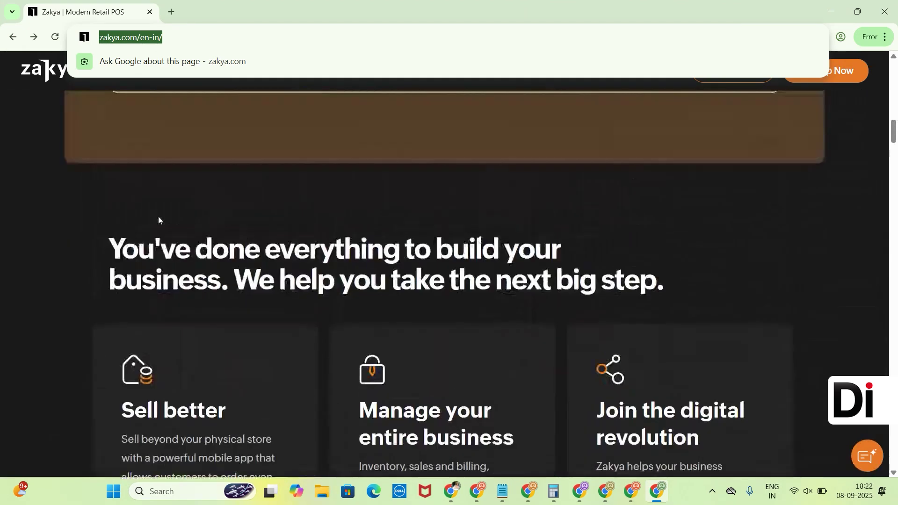
pyautogui.scroll(5, 158, 207)
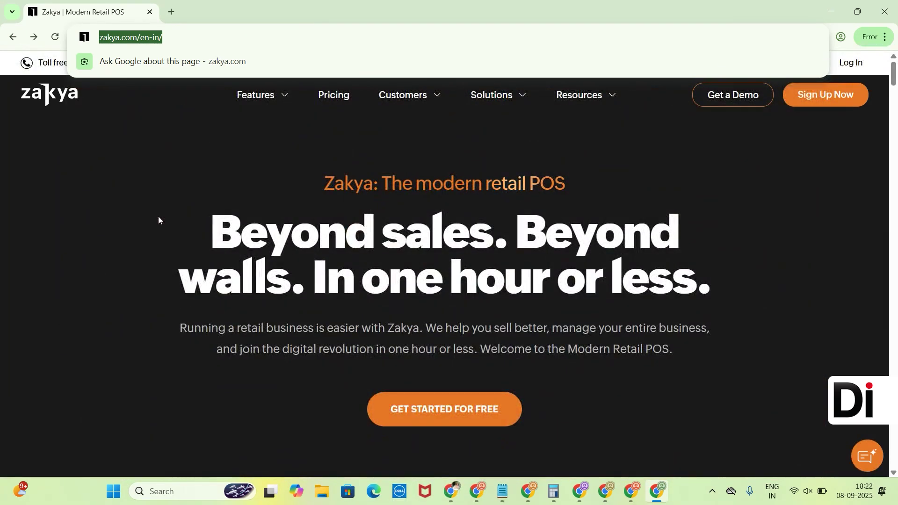
pyautogui.click(815, 99)
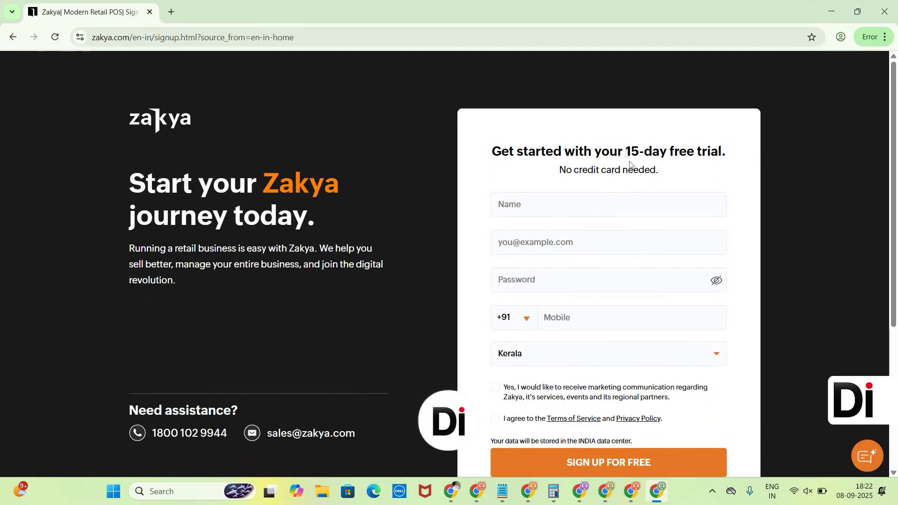
# Enter 'ABcd' as the company name and fill in the e-mail address
pyautogui.click(557, 206)
pyautogui.write('ABcd ltd')
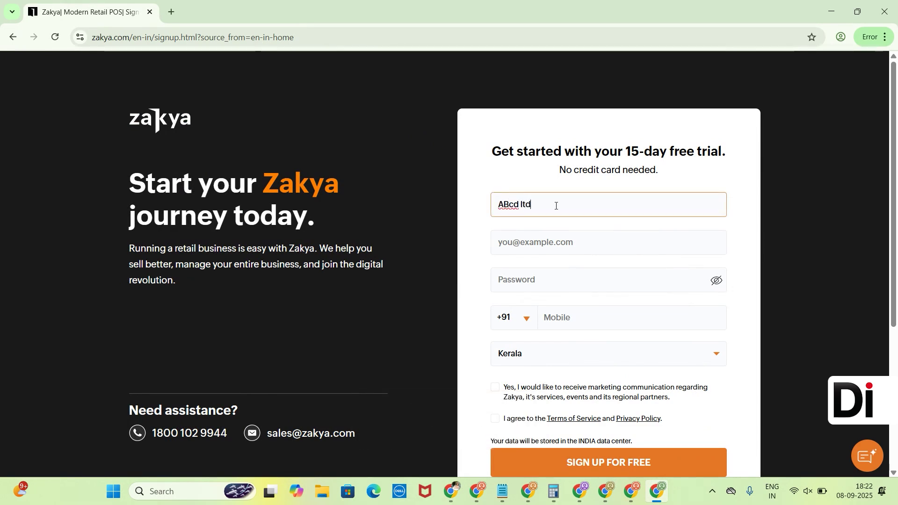
pyautogui.click(529, 243)
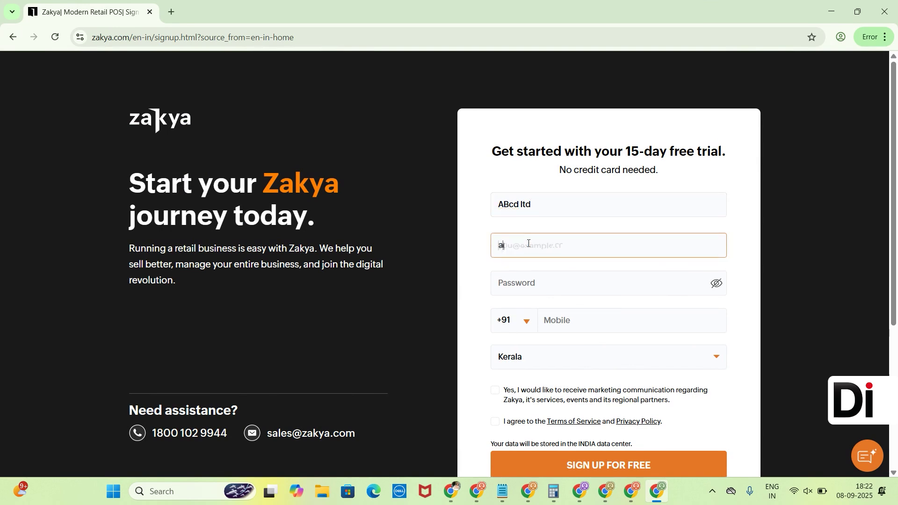
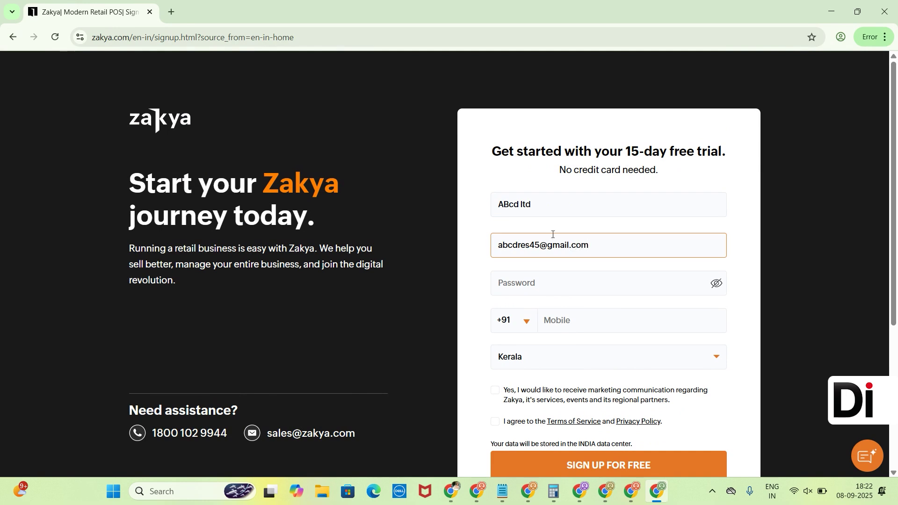
# Fill in the mobile number and the account password
pyautogui.click(570, 320)
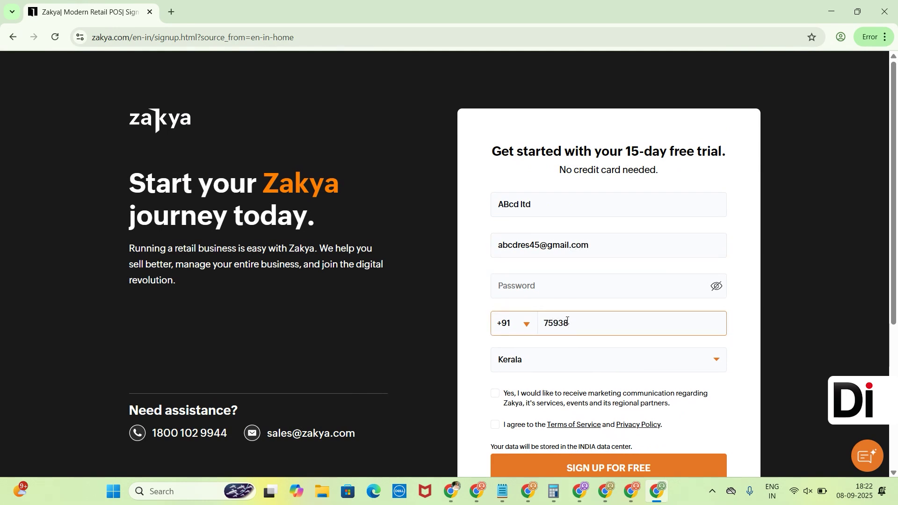
pyautogui.click(546, 288)
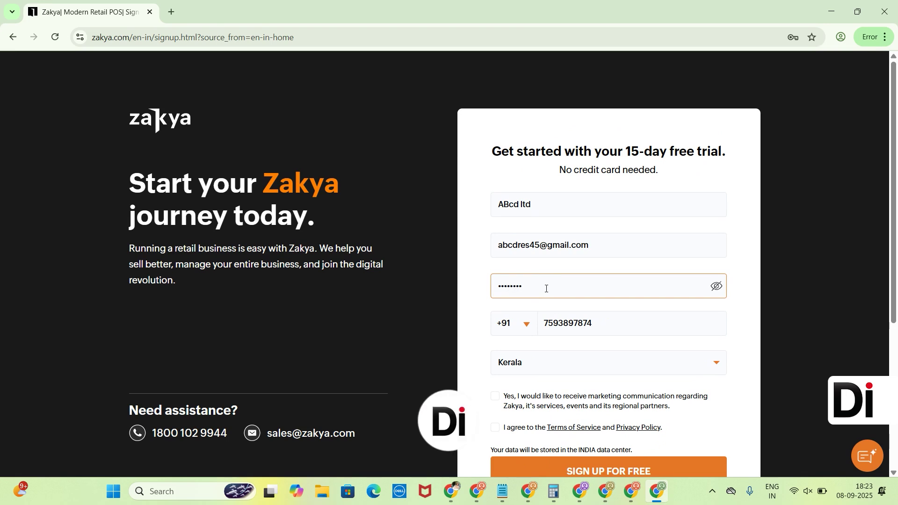
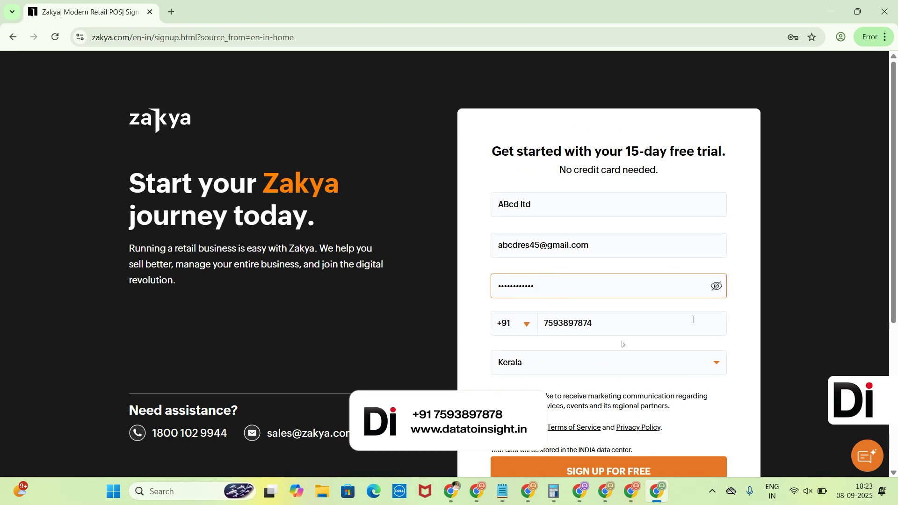
# Accept marketing communication and the Terms of Service, then submit SIGN UP FOR FREE
pyautogui.click(501, 396)
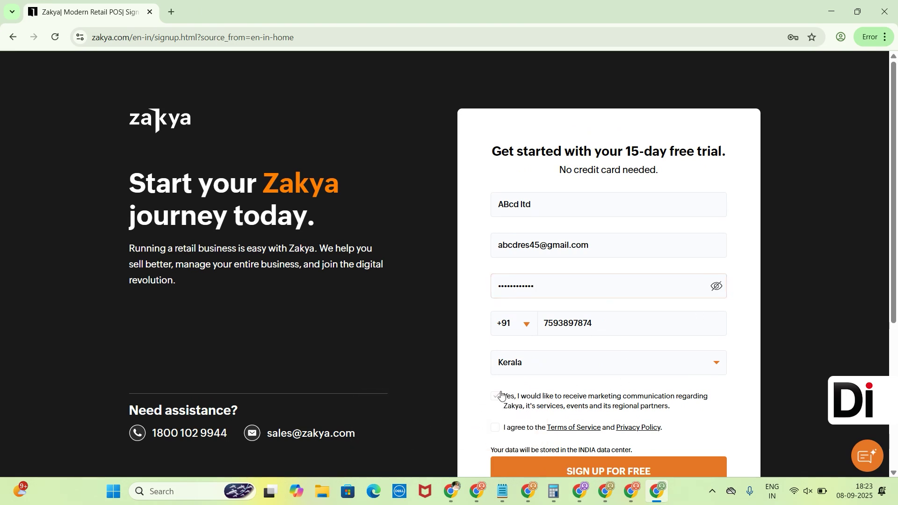
pyautogui.click(495, 430)
pyautogui.scroll(-1, 491, 411)
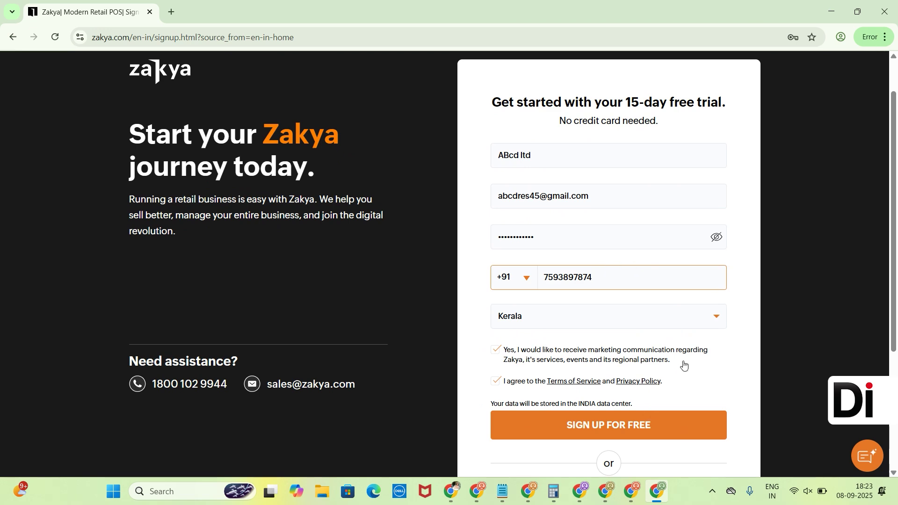
pyautogui.click(627, 430)
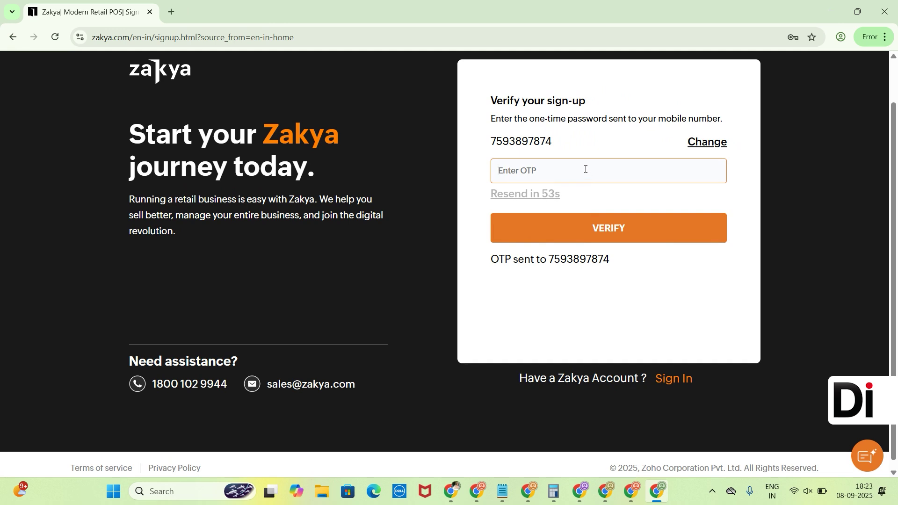
# Enter the one-time password received on the mobile and verify it
pyautogui.click(588, 232)
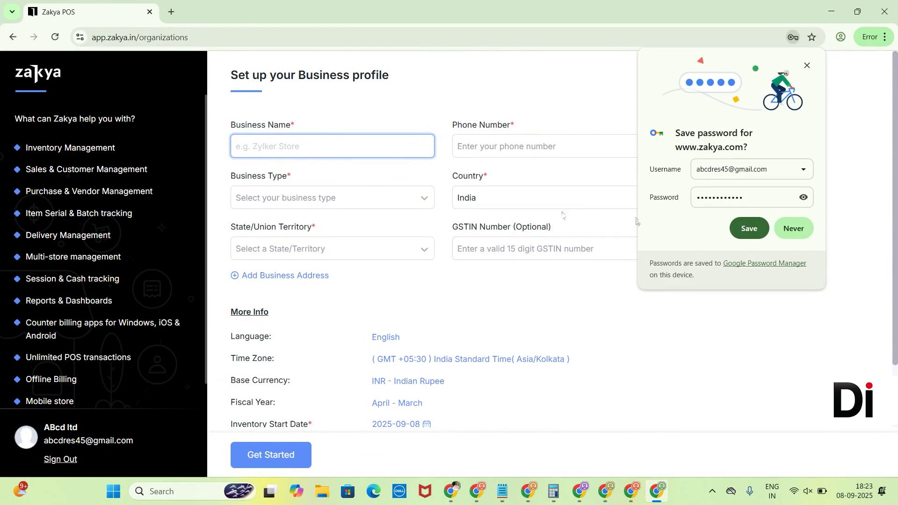
# Save the account password in Chrome and close the saved-password notice
pyautogui.click(748, 228)
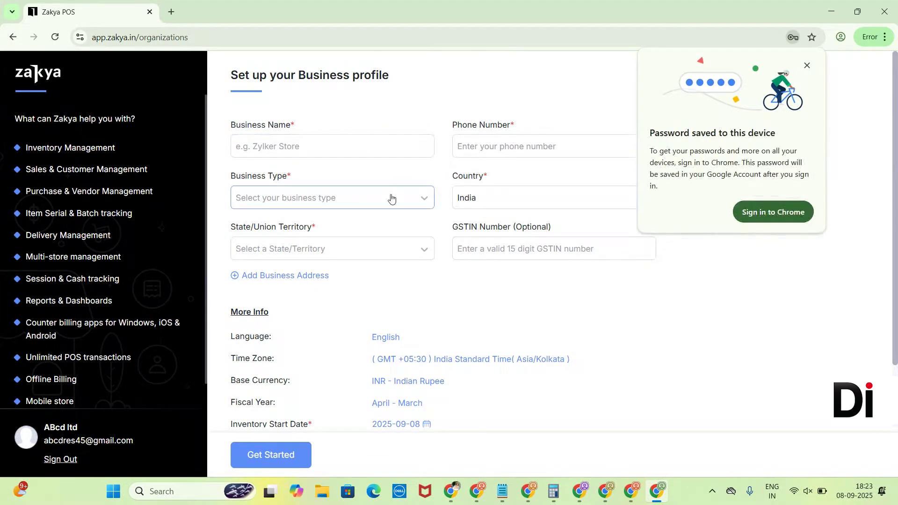
pyautogui.click(807, 66)
pyautogui.click(335, 139)
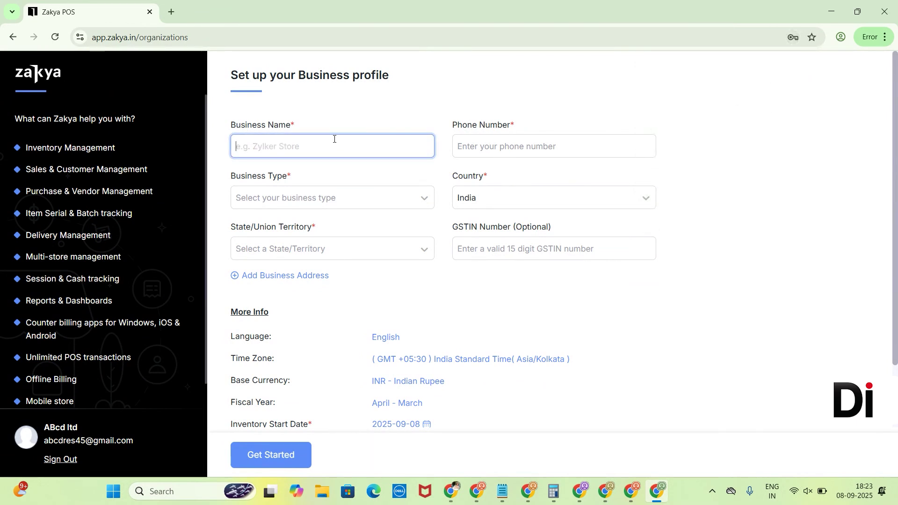
# Enter 'Abcd ltd' as the business name and fill in the business phone number
pyautogui.write('Abcd ltd')
pyautogui.click(503, 146)
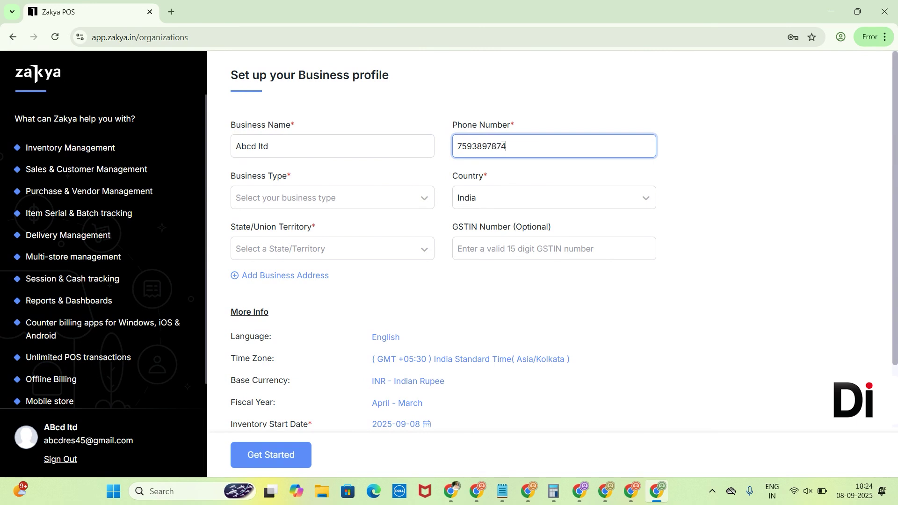
# Set business type to Supermarket & Groceries and state to Kerala
pyautogui.click(397, 197)
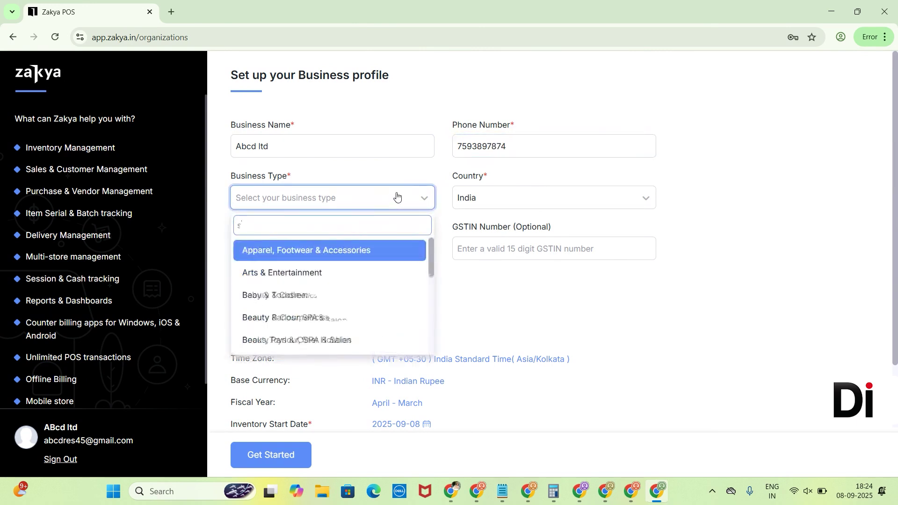
pyautogui.write('sup')
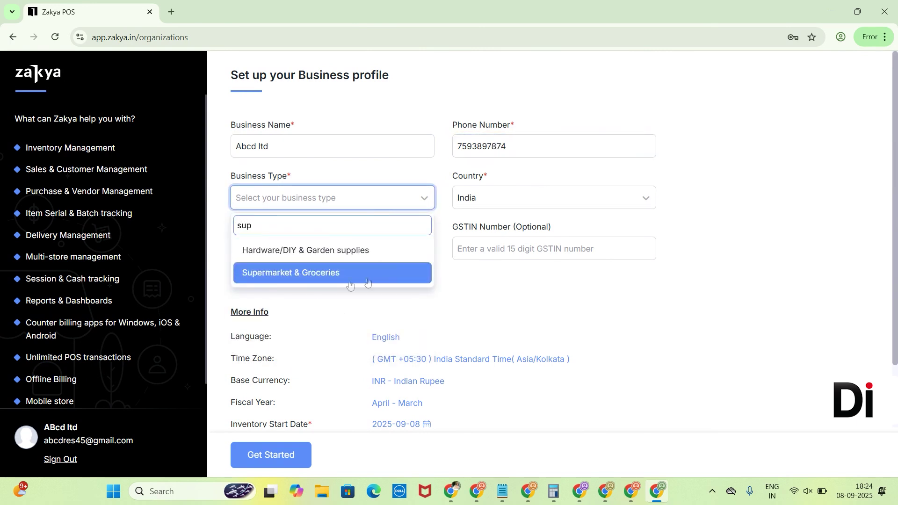
pyautogui.click(337, 274)
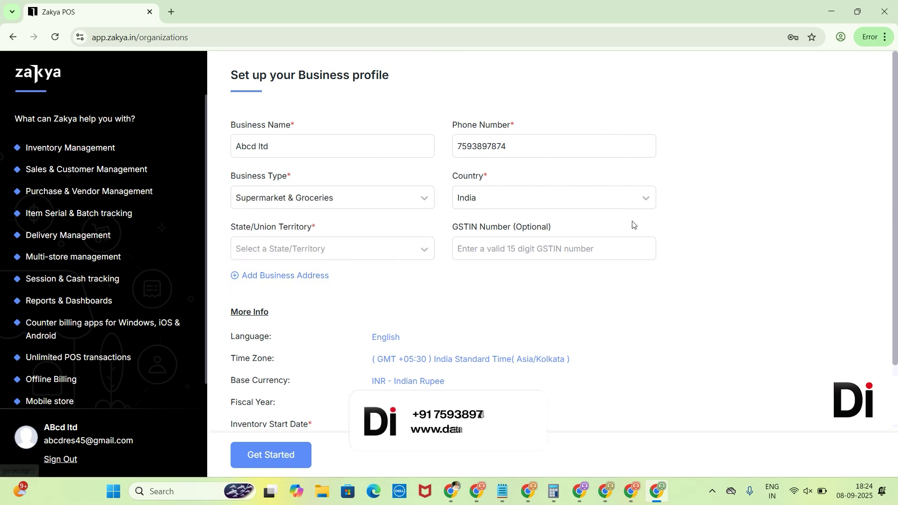
pyautogui.click(389, 245)
pyautogui.write('keral')
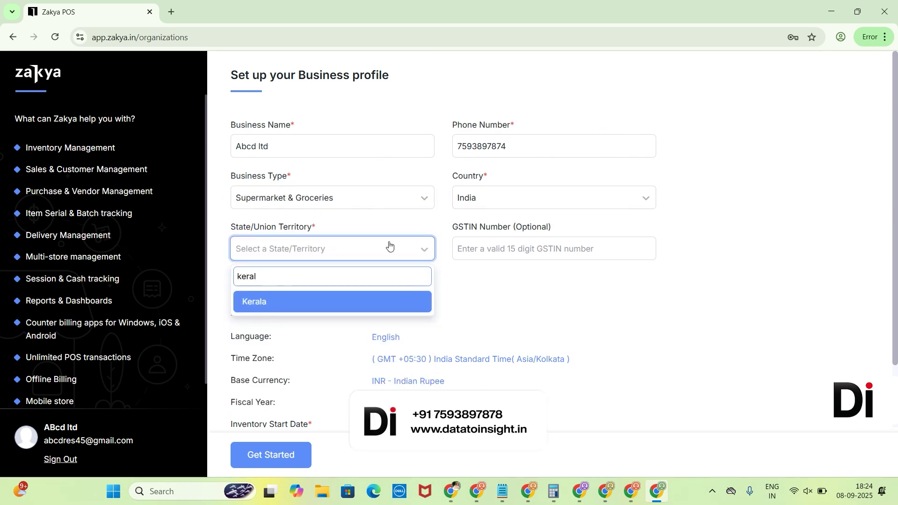
pyautogui.click(358, 302)
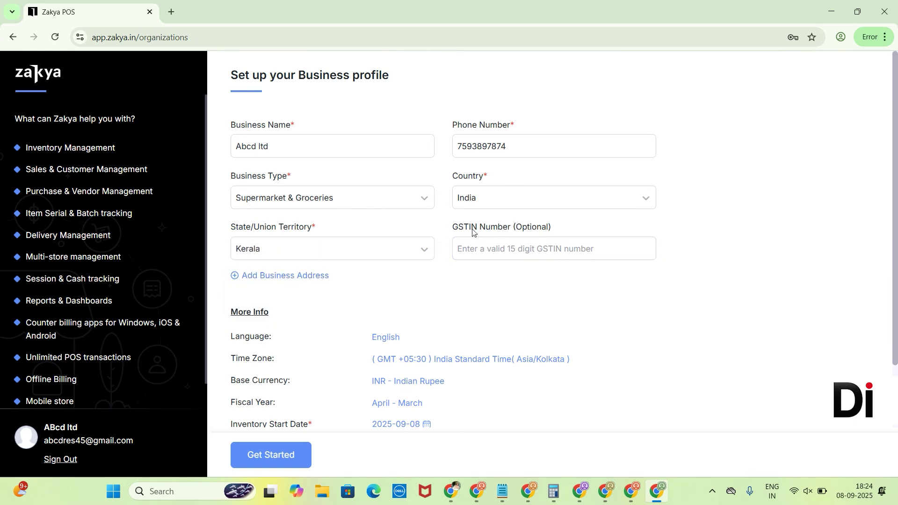
# Pick 1 September 2025 as the inventory start date from the calendar
pyautogui.scroll(-2, 592, 291)
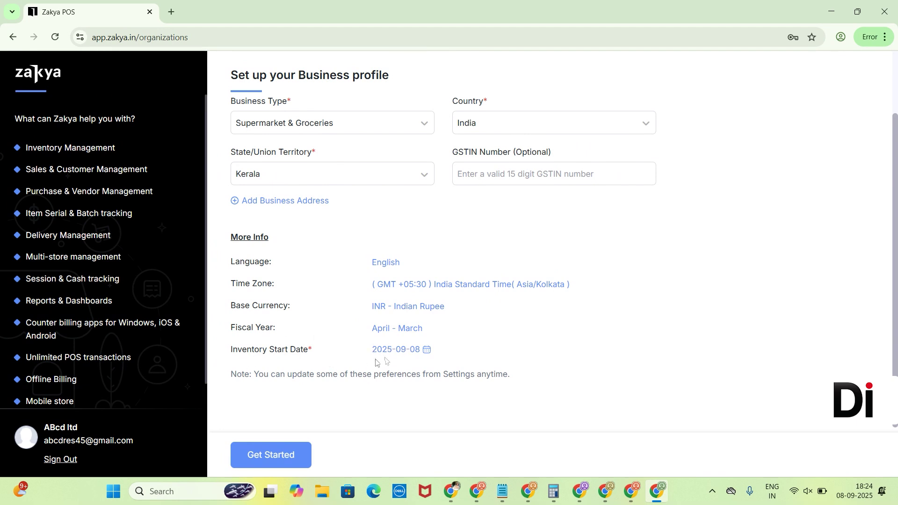
pyautogui.click(426, 354)
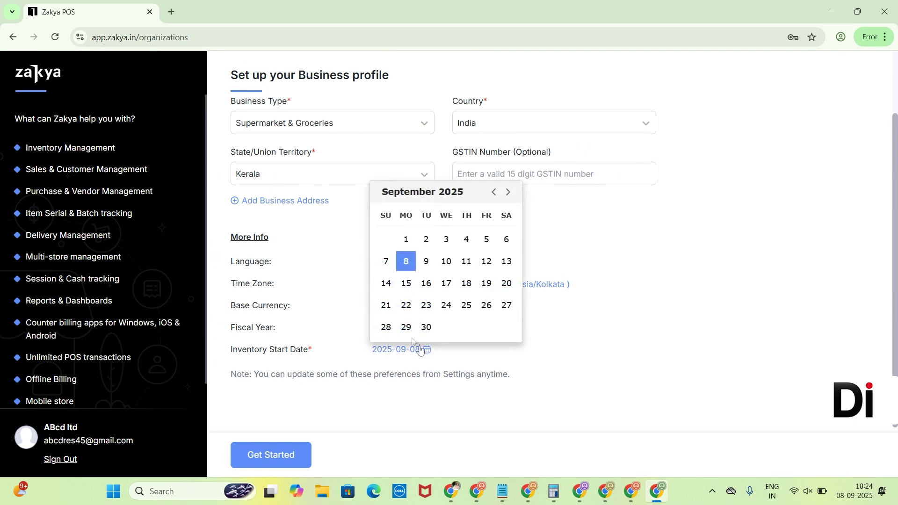
pyautogui.click(405, 240)
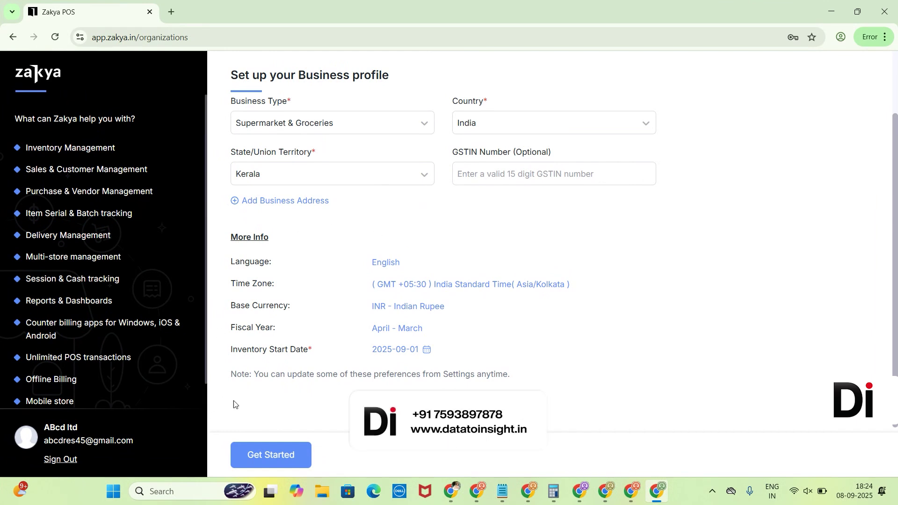
# Submit the completed business profile with Get Started
pyautogui.click(287, 456)
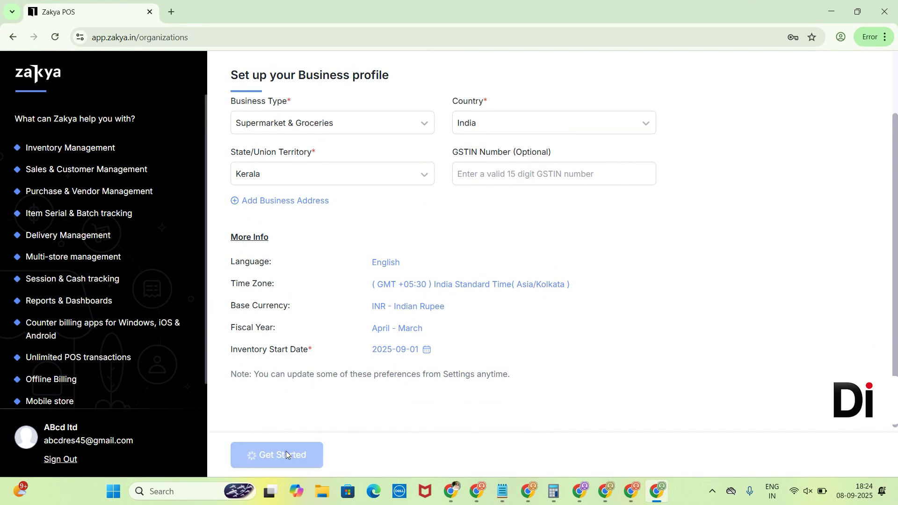